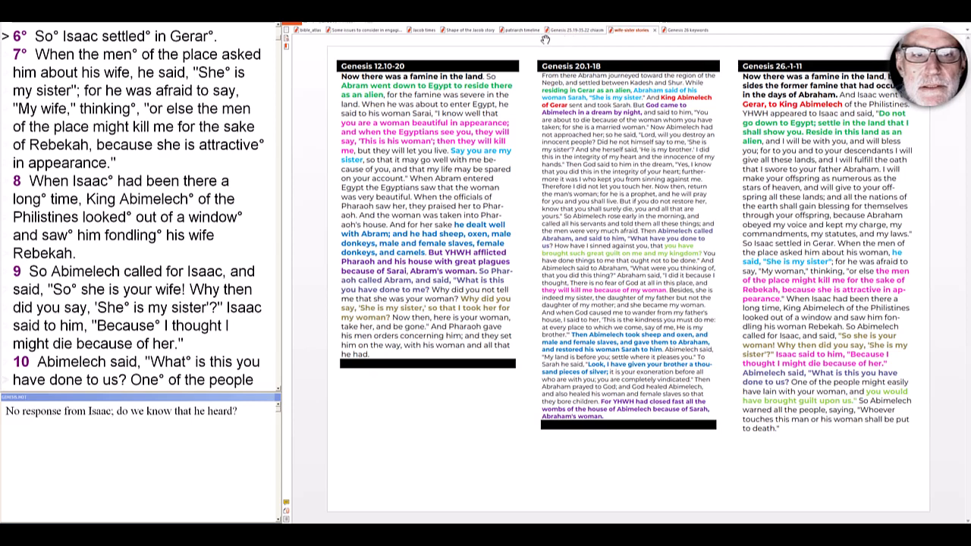
View the patriarch timeline, then the Fishbane Genesis 25:19–35:22 chiasm outline.
{"action": "left_click", "coordinate": [521, 30]}
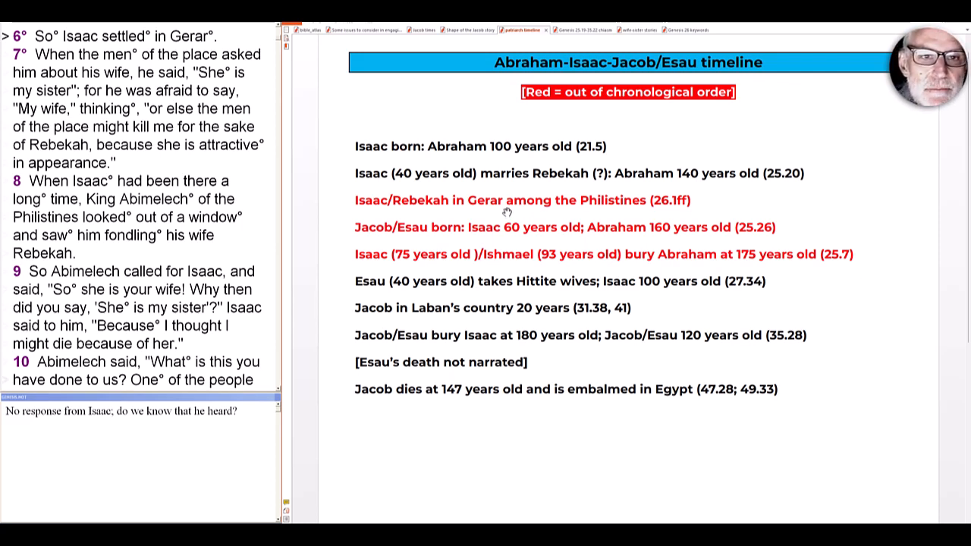
{"action": "left_click", "coordinate": [579, 31]}
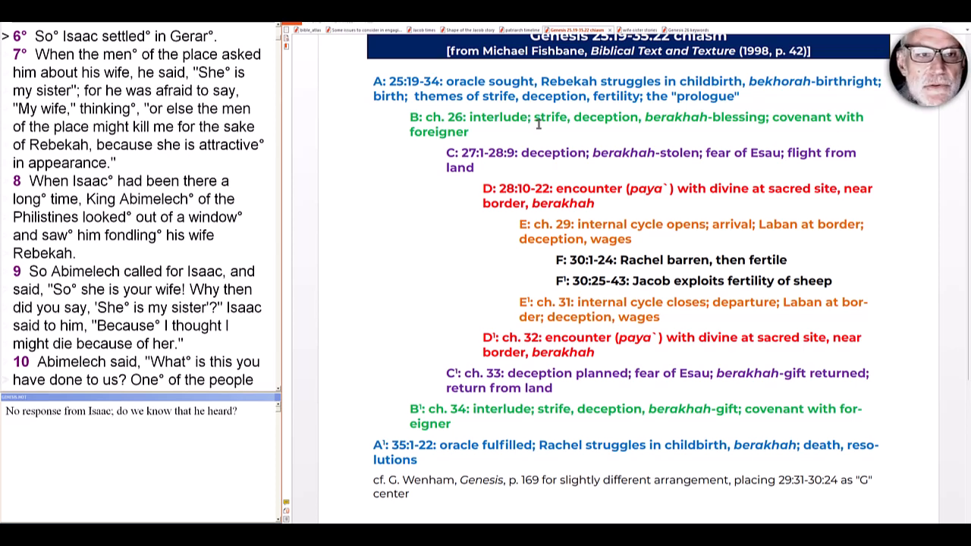
Bring up the Genesis 26 keyword-coloured chapter text.
{"action": "left_click", "coordinate": [685, 31]}
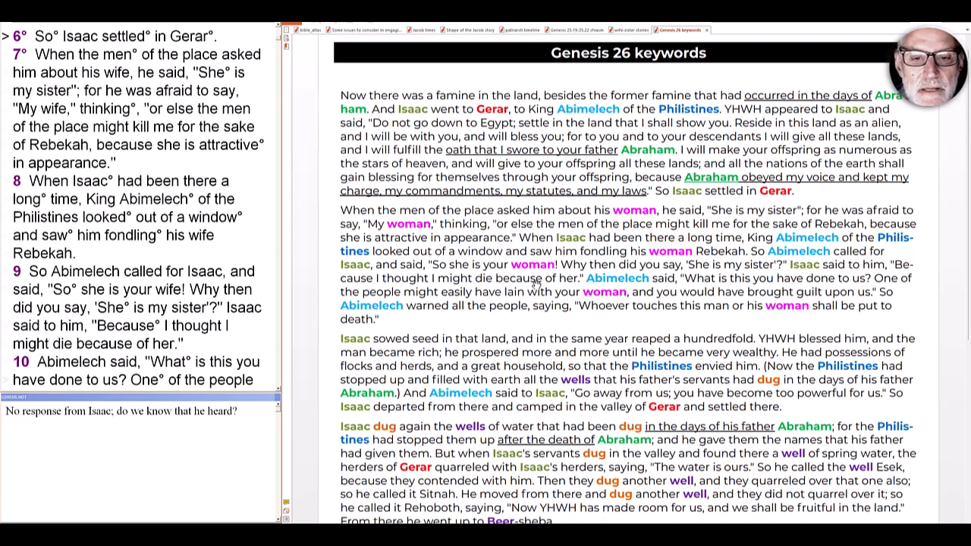
{"action": "scroll", "coordinate": [536, 286], "scroll_direction": "down", "scroll_amount": 3}
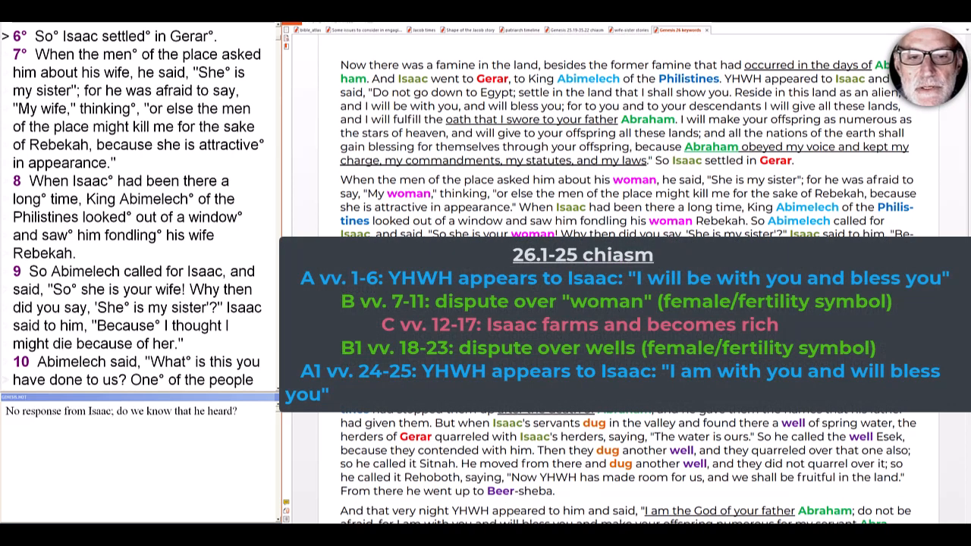
{"action": "scroll", "coordinate": [536, 286], "scroll_direction": "down", "scroll_amount": 2}
{"action": "scroll", "coordinate": [536, 152], "scroll_direction": "down", "scroll_amount": 2}
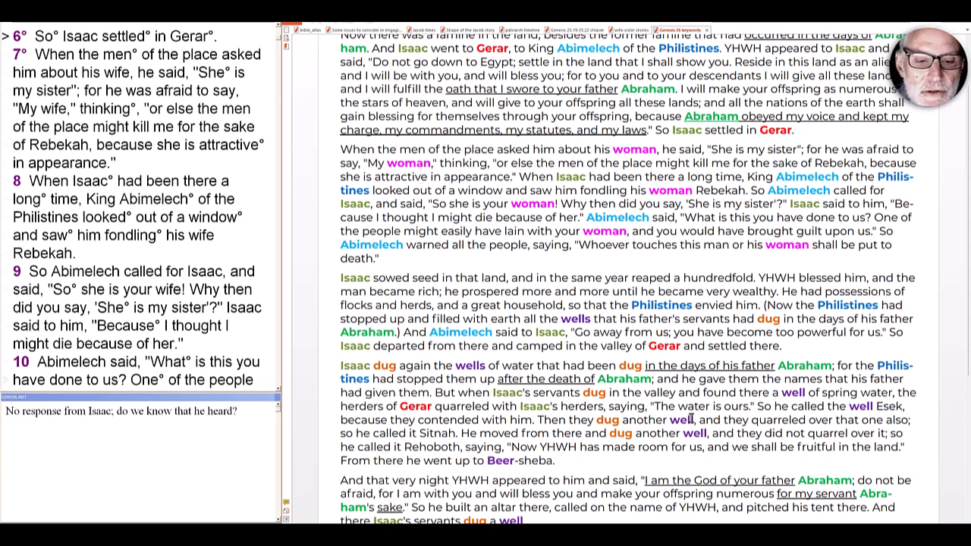
Return to the wife-sister comparison, show verse 6's 'settled' note, then the Bible atlas map.
{"action": "left_click", "coordinate": [630, 30]}
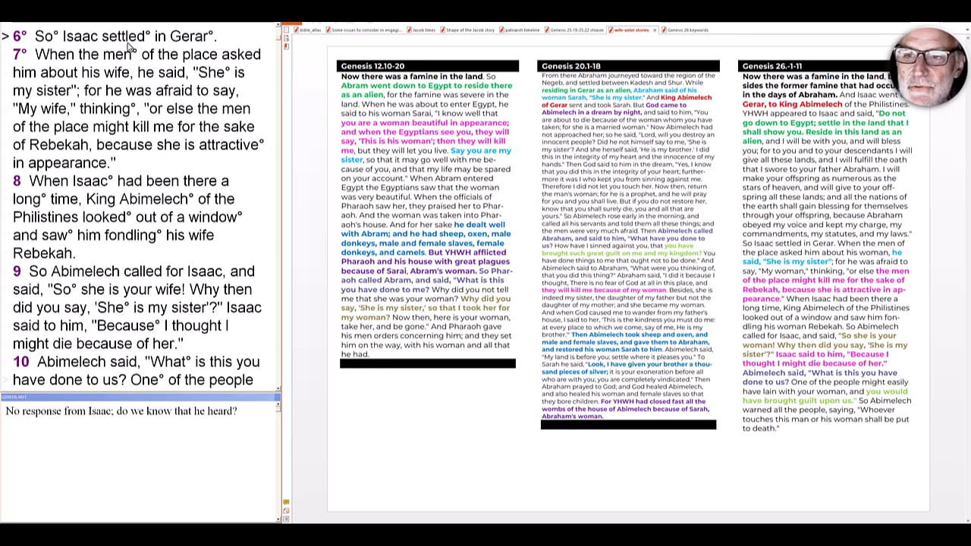
{"action": "left_click", "coordinate": [133, 39]}
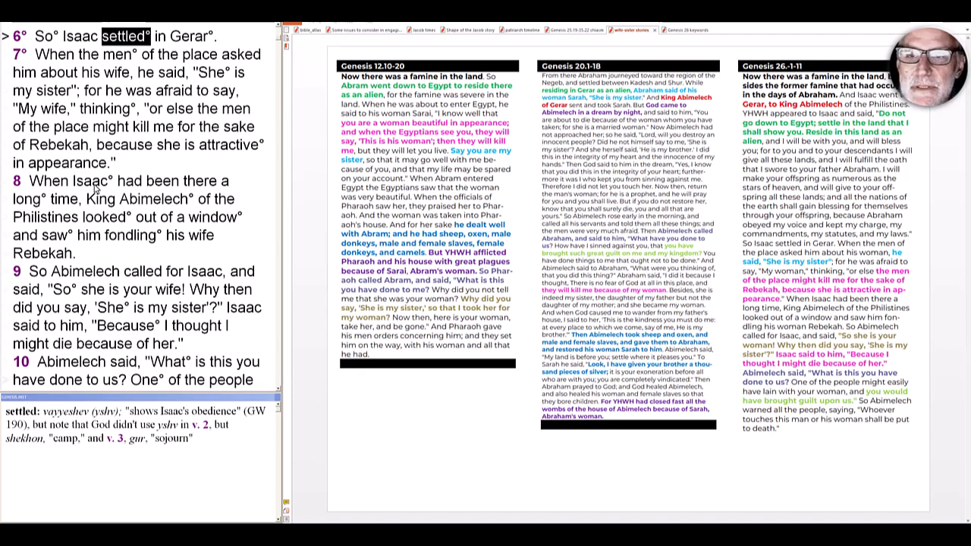
{"action": "left_click", "coordinate": [308, 30]}
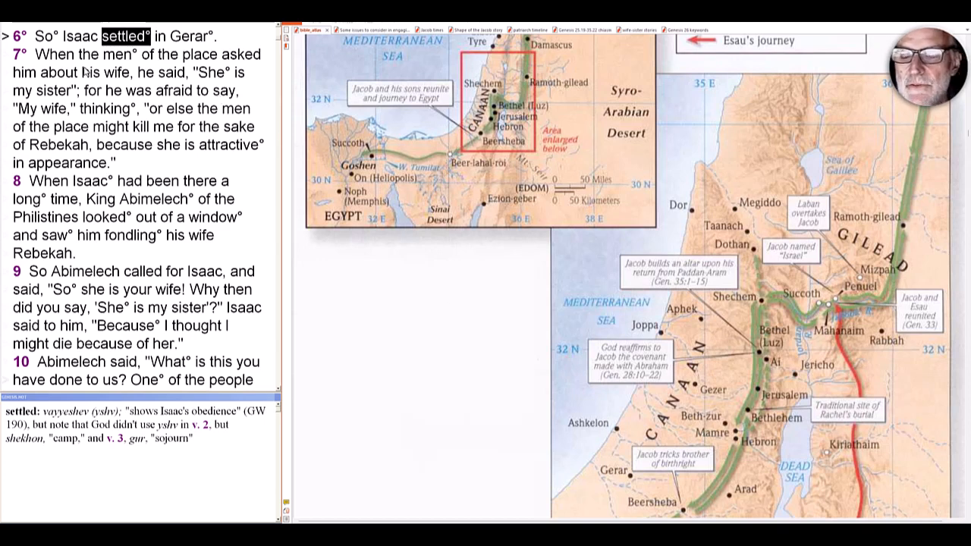
Show the verse 7 commentary note and the note on 'men of the place'.
{"action": "left_click", "coordinate": [18, 54]}
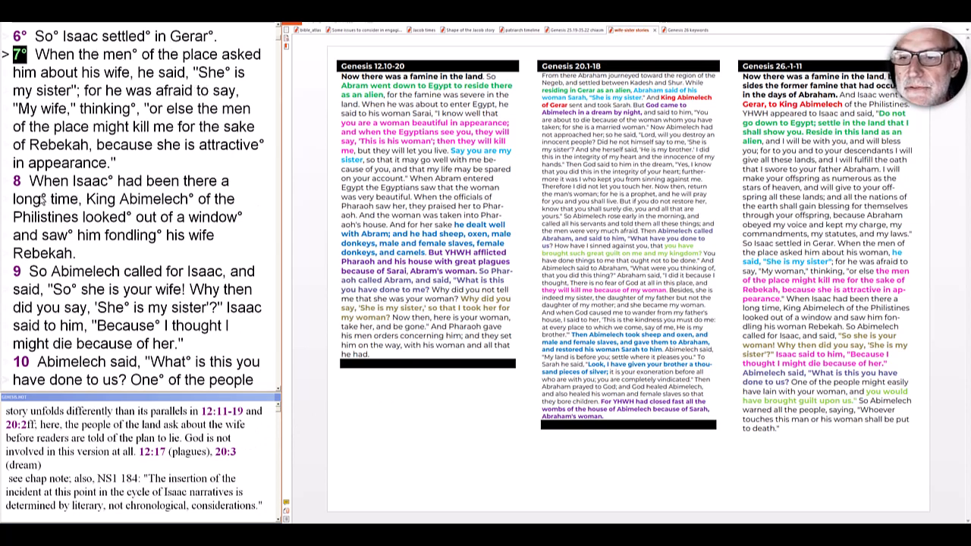
{"action": "double_click", "coordinate": [122, 54]}
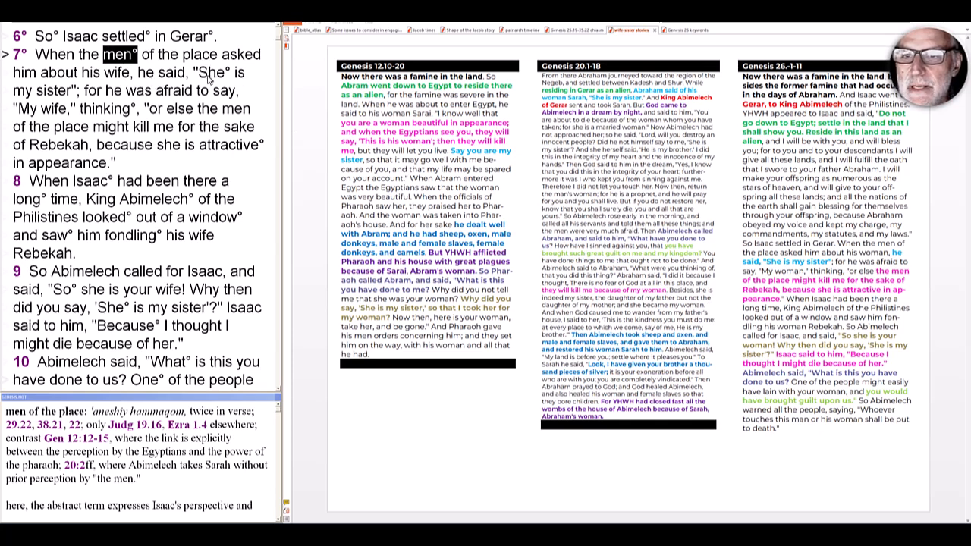
Show verse 7's notes on 'She is my sister', 'thinking' and 'attractive in appearance'.
{"action": "left_click", "coordinate": [210, 74]}
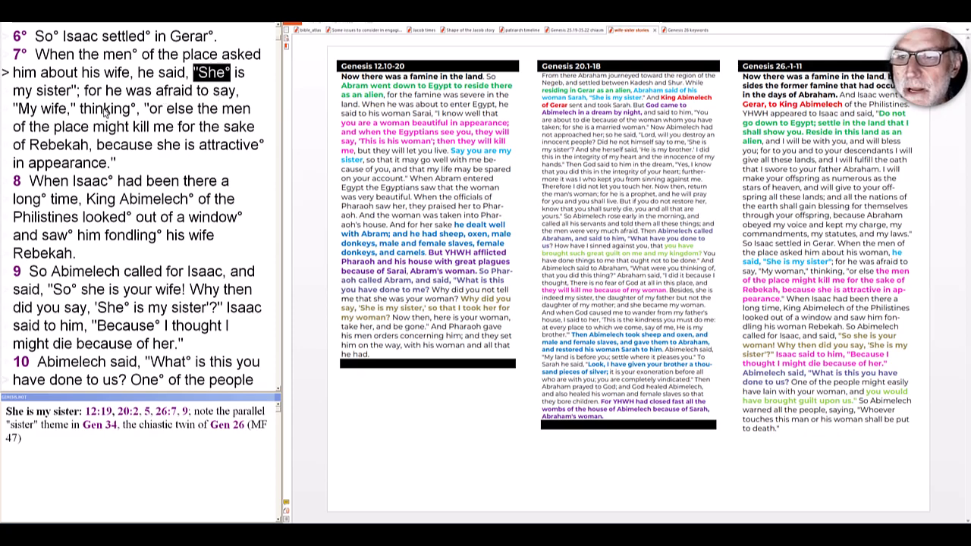
{"action": "left_click", "coordinate": [106, 110]}
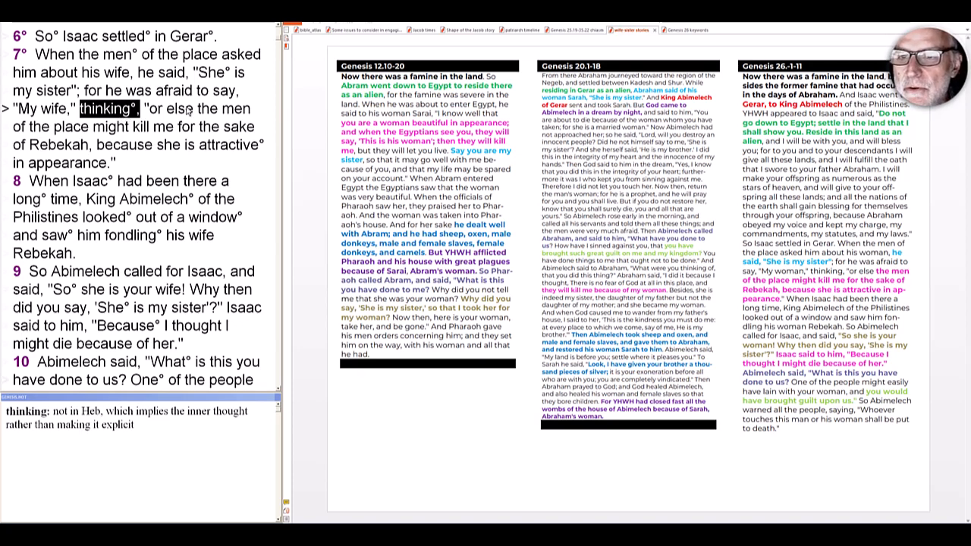
{"action": "left_click", "coordinate": [236, 152]}
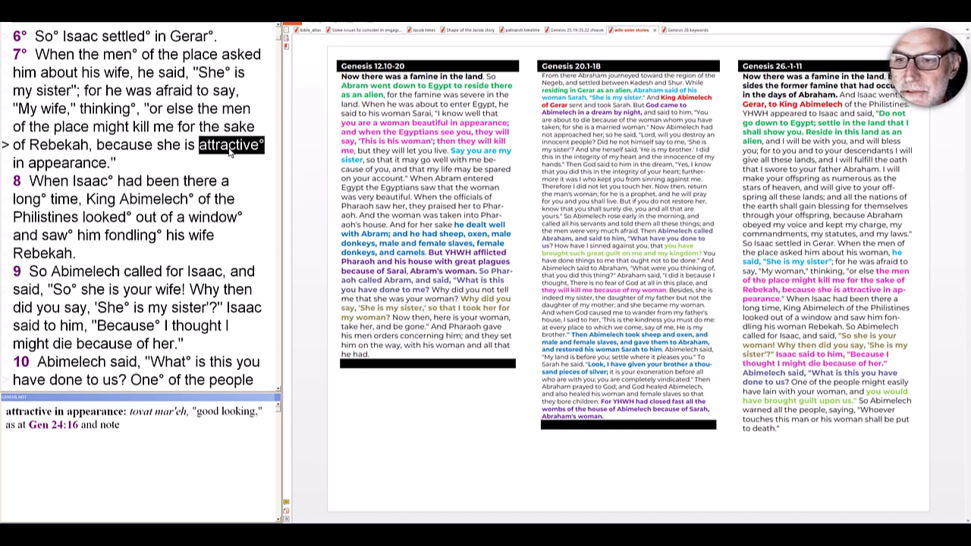
Show verse 8's notes on 'Isaac', 'long' and 'King Abimelech'.
{"action": "left_click", "coordinate": [94, 184]}
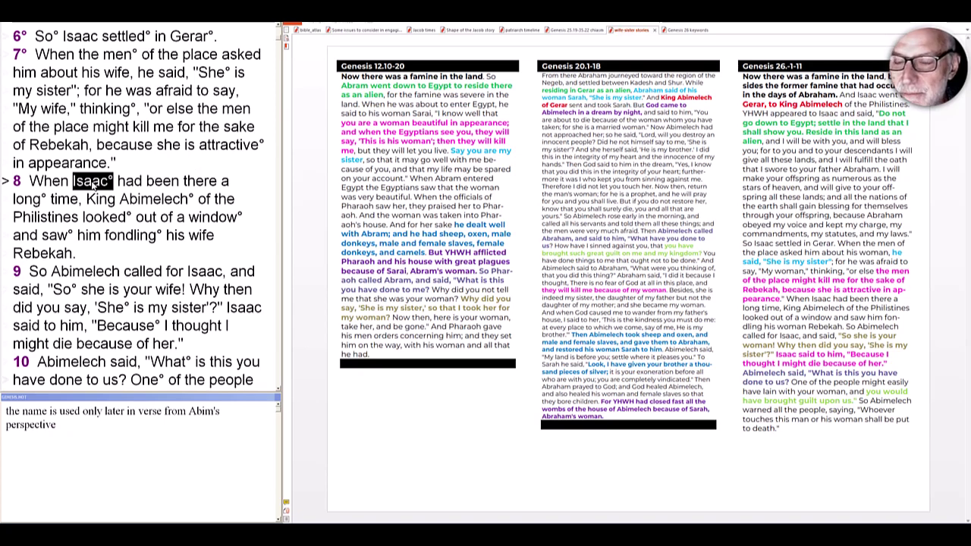
{"action": "left_click", "coordinate": [34, 201]}
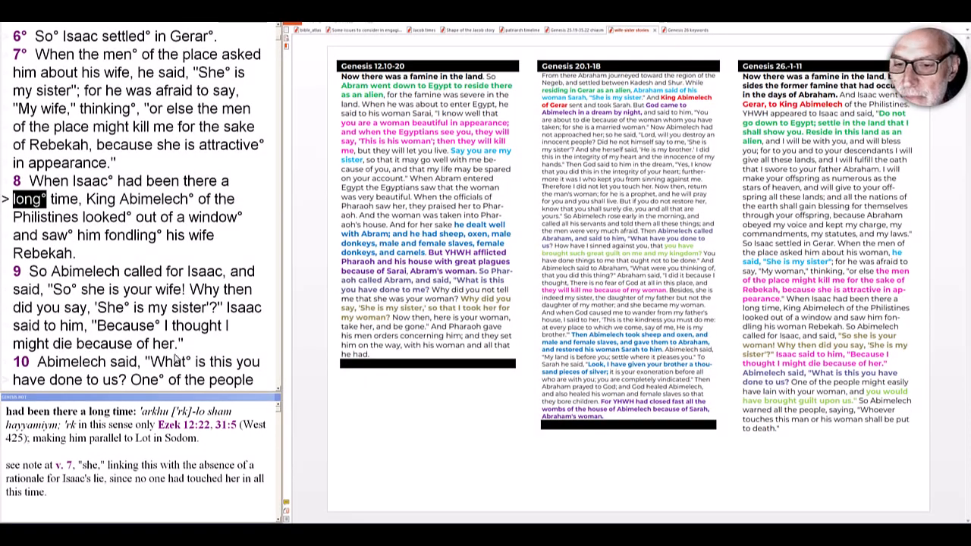
{"action": "left_click", "coordinate": [161, 200]}
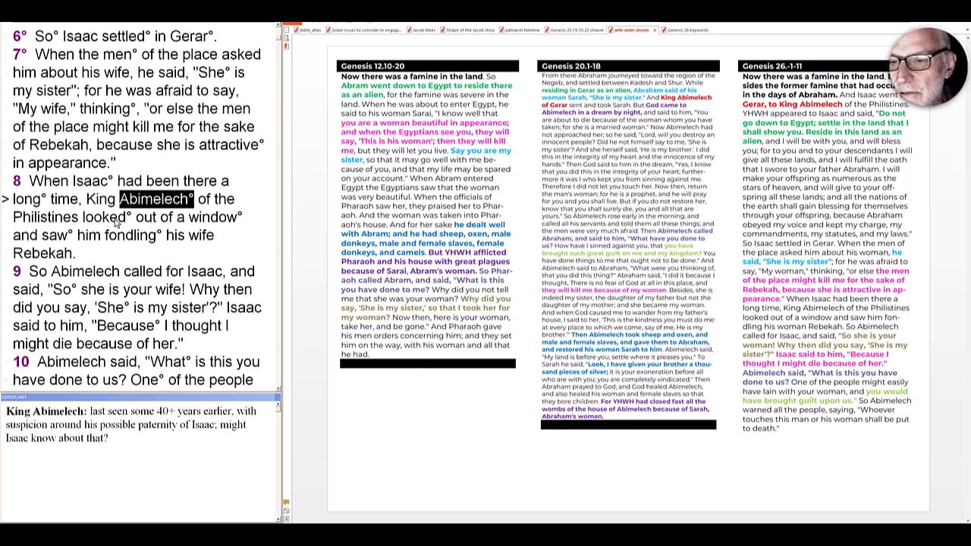
Show verse 8's notes on 'looked', 'window', then the 'fondling' wordplay note.
{"action": "left_click", "coordinate": [116, 221]}
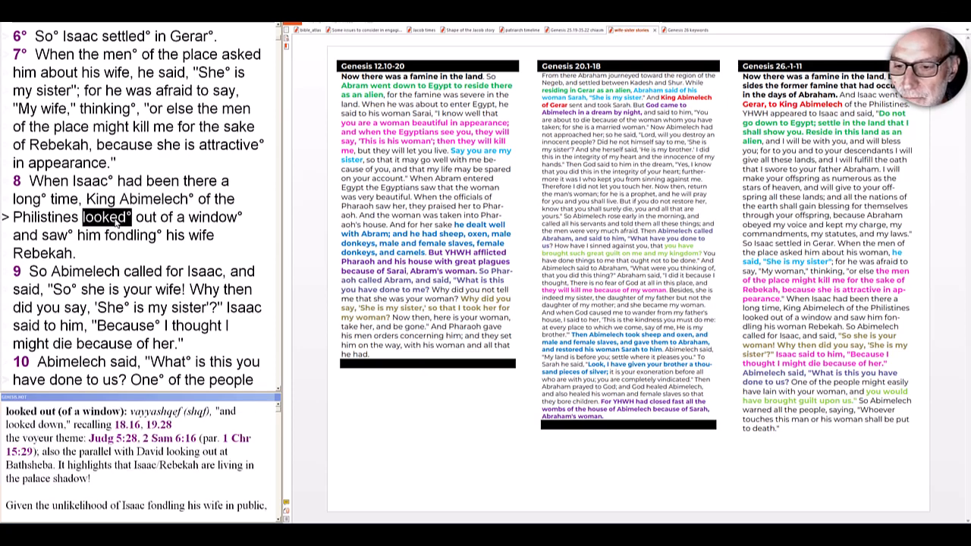
{"action": "left_click", "coordinate": [209, 222]}
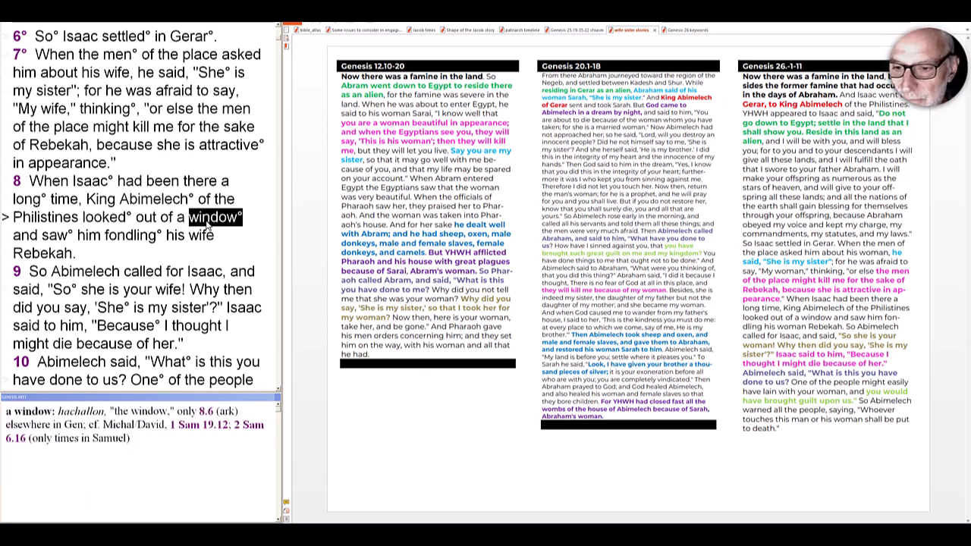
{"action": "left_click", "coordinate": [114, 221]}
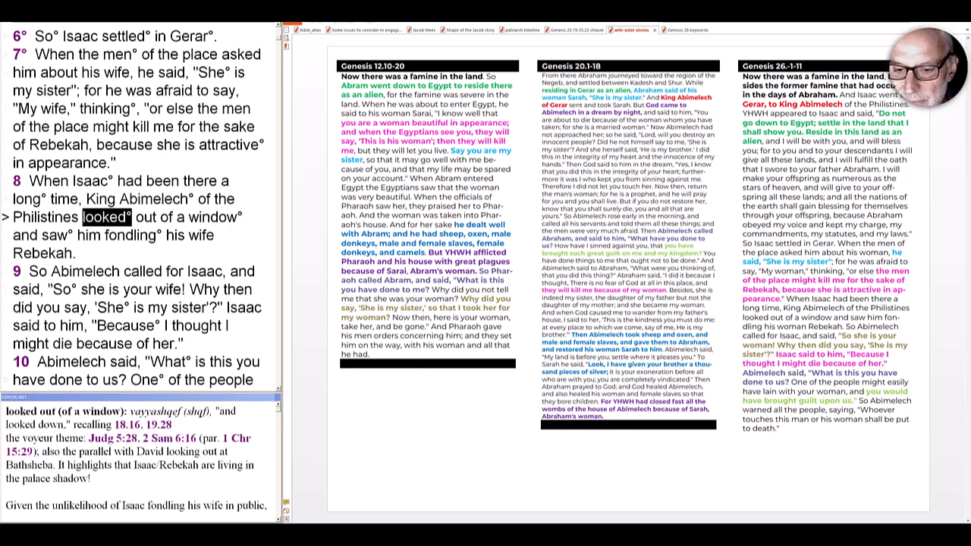
{"action": "scroll", "coordinate": [194, 494], "scroll_direction": "down", "scroll_amount": 2}
{"action": "scroll", "coordinate": [194, 494], "scroll_direction": "down", "scroll_amount": 1}
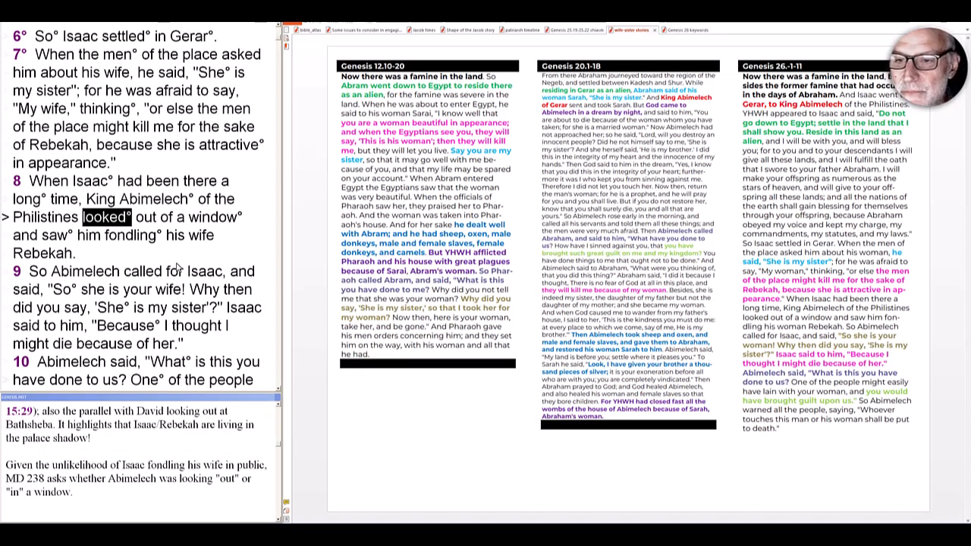
{"action": "left_click", "coordinate": [138, 237]}
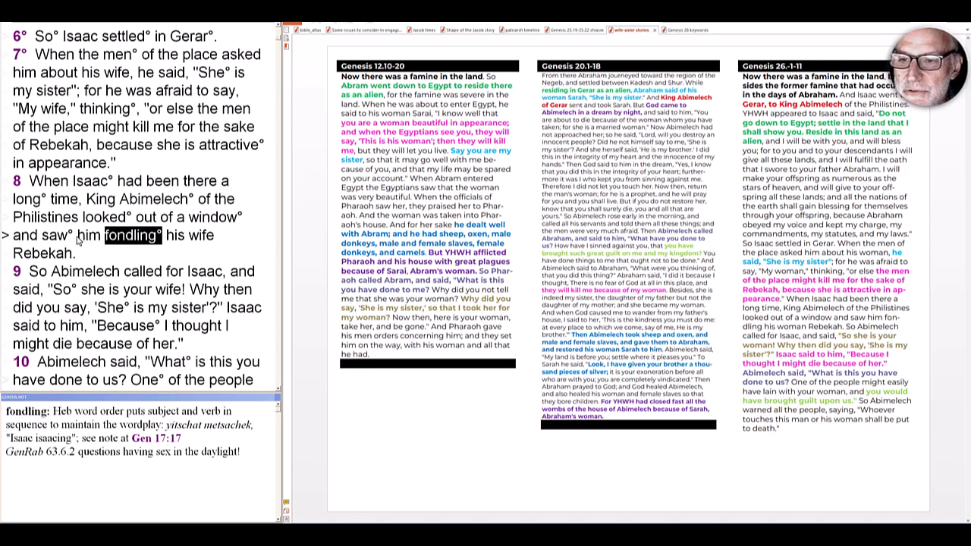
Bring back verse 8's 'looked' note, then the 'a window' note with its cross-references.
{"action": "left_click", "coordinate": [113, 221]}
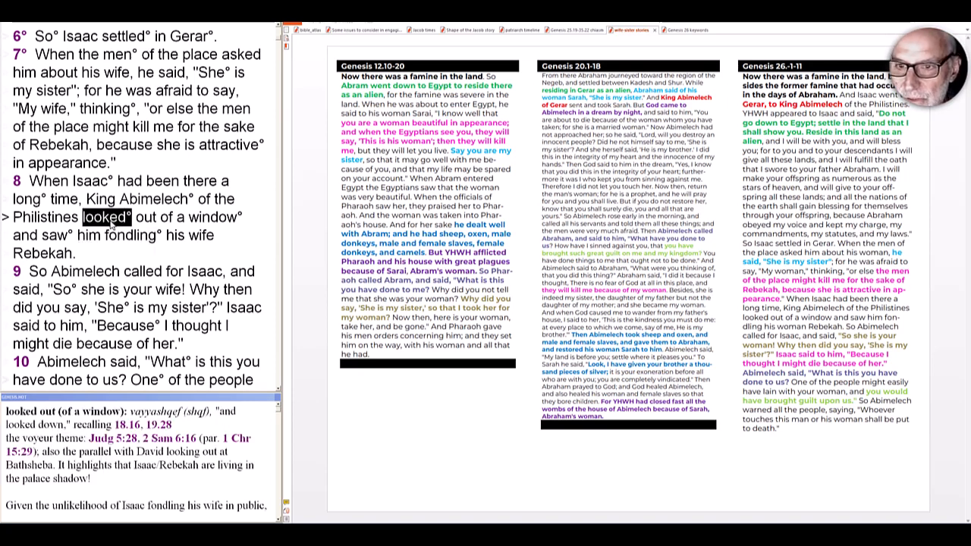
{"action": "left_click", "coordinate": [205, 220]}
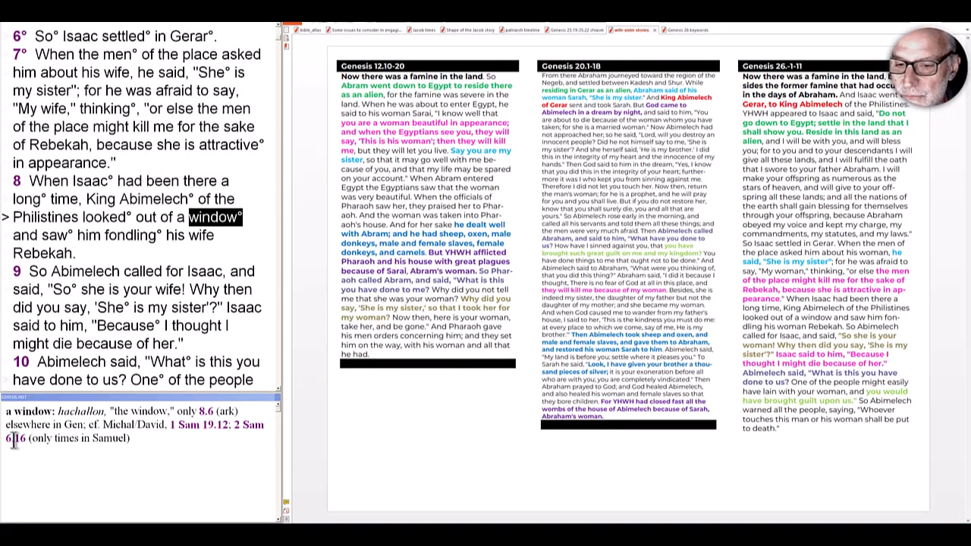
{"action": "left_click", "coordinate": [14, 440]}
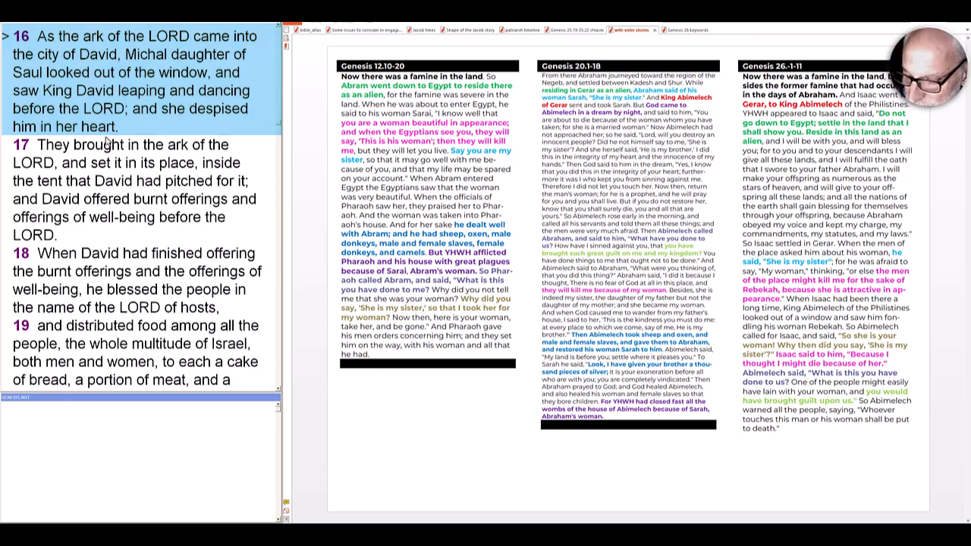
{"action": "key", "text": "alt+Left"}
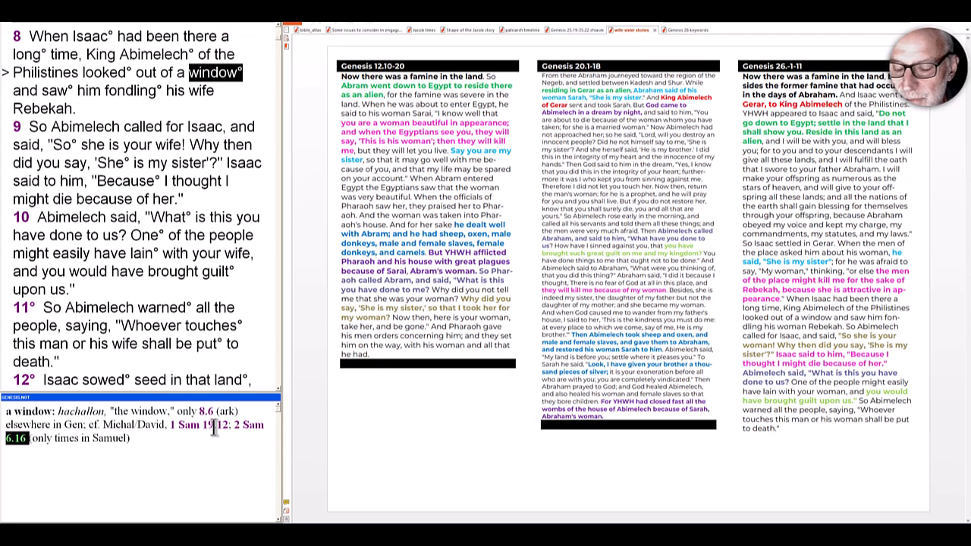
{"action": "left_click", "coordinate": [201, 424]}
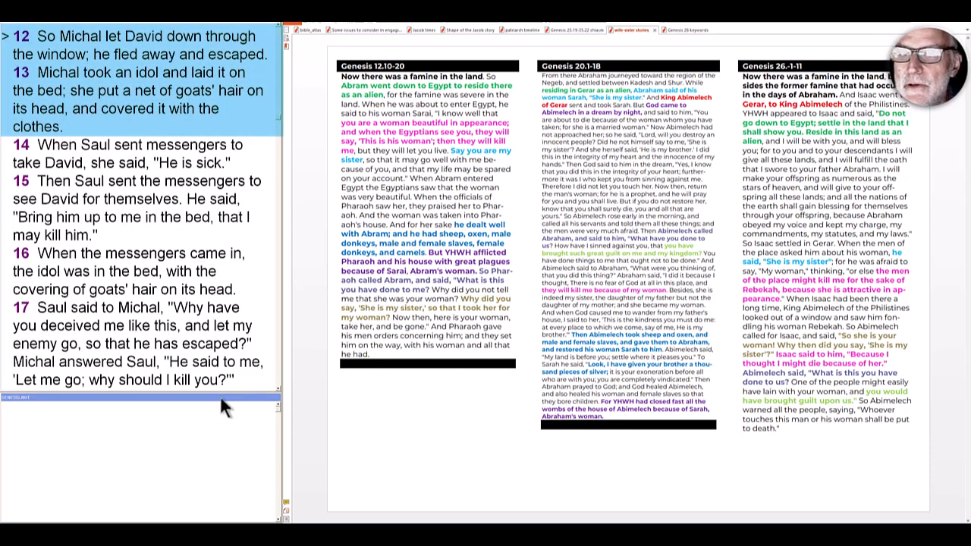
{"action": "left_click", "coordinate": [208, 52]}
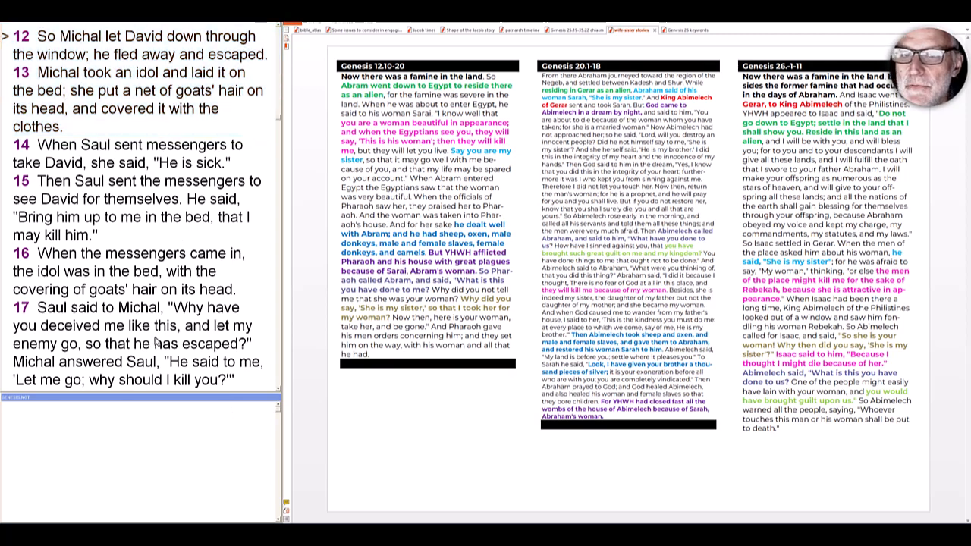
{"action": "key", "text": "alt+Left"}
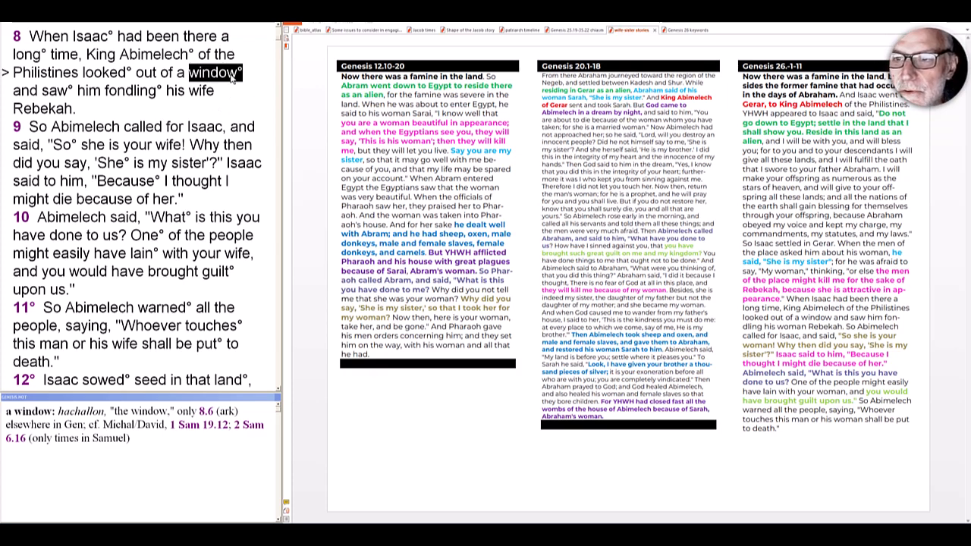
Show the 'fondling' note, then verse 9's notes on 'So', 'She is my sister' and 'Because'.
{"action": "left_click", "coordinate": [144, 97]}
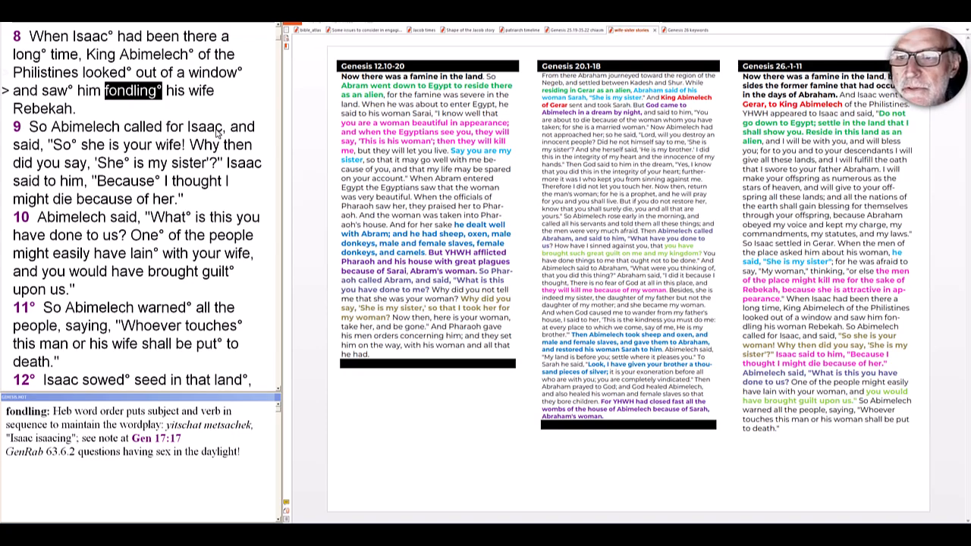
{"action": "left_click", "coordinate": [63, 146]}
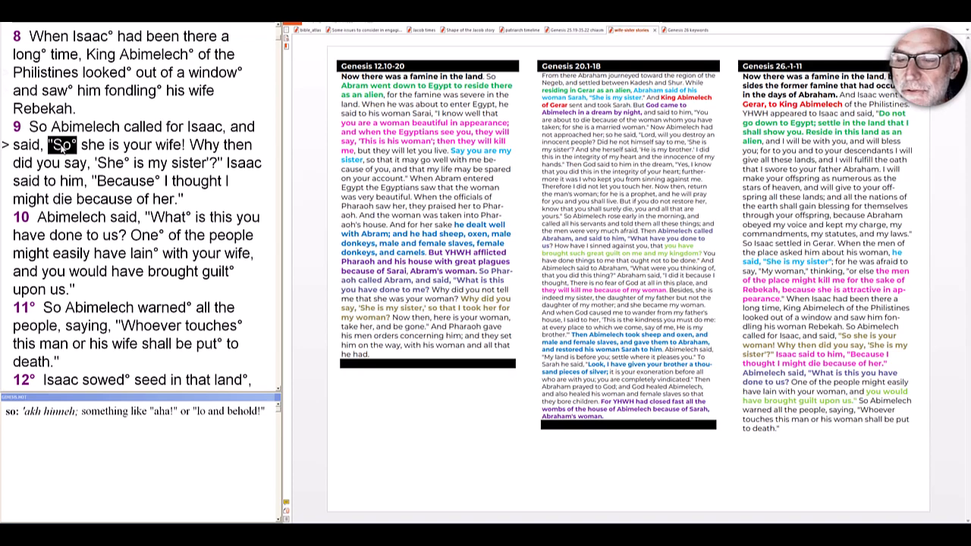
{"action": "left_click", "coordinate": [111, 163]}
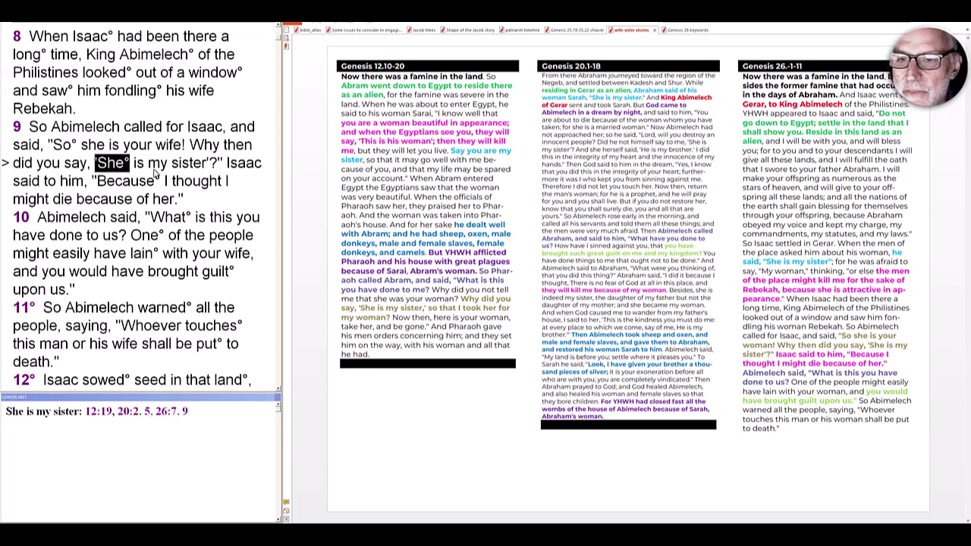
{"action": "left_click", "coordinate": [130, 187]}
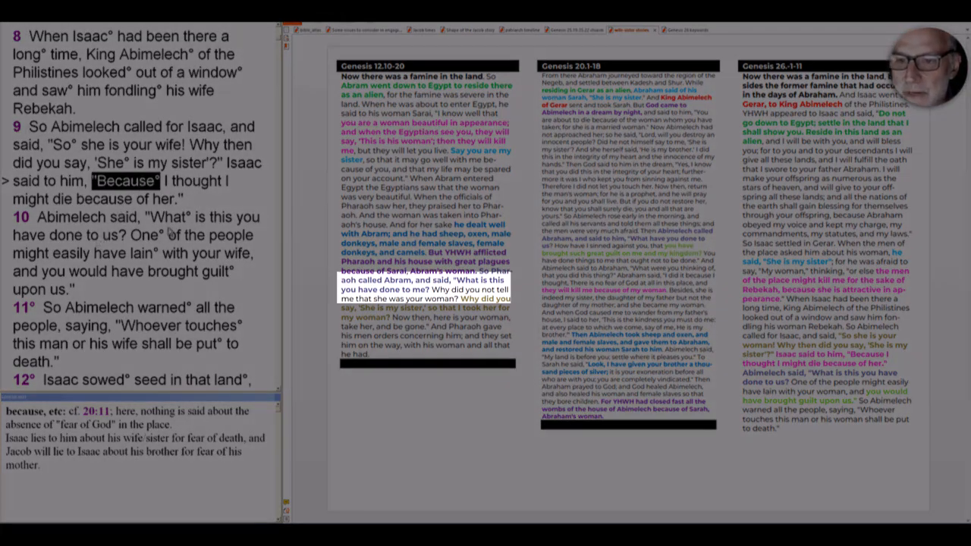
Show verse 10's cross-references for 'What is this you have done to us?'.
{"action": "left_click", "coordinate": [171, 222]}
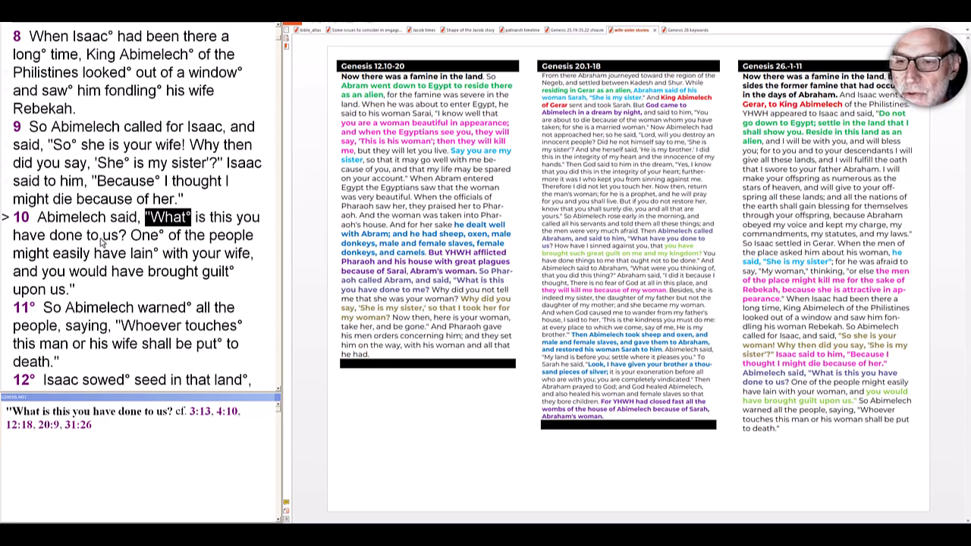
Read the note on "one of the people" and the shakhav commentary on "have lain" in verse 10.
{"action": "left_click", "coordinate": [148, 237]}
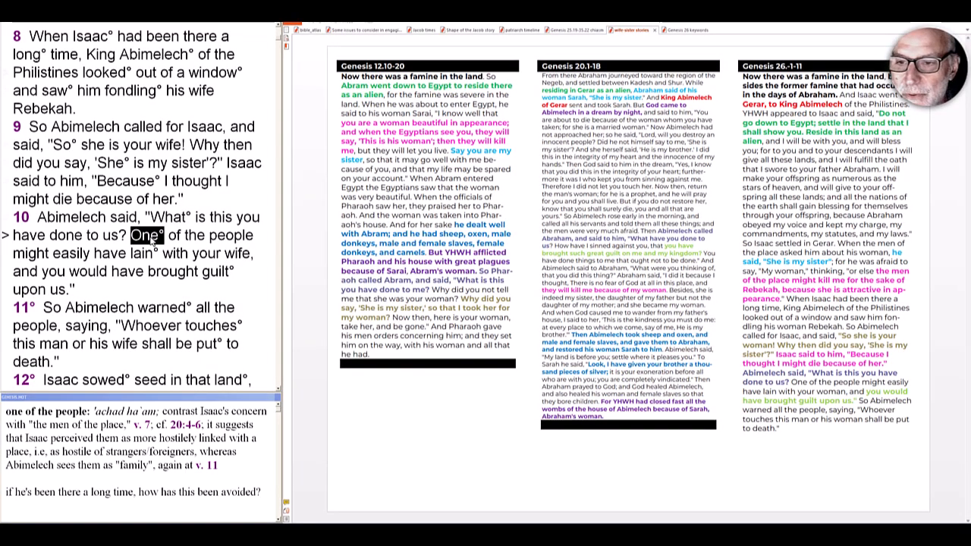
{"action": "double_click", "coordinate": [144, 258]}
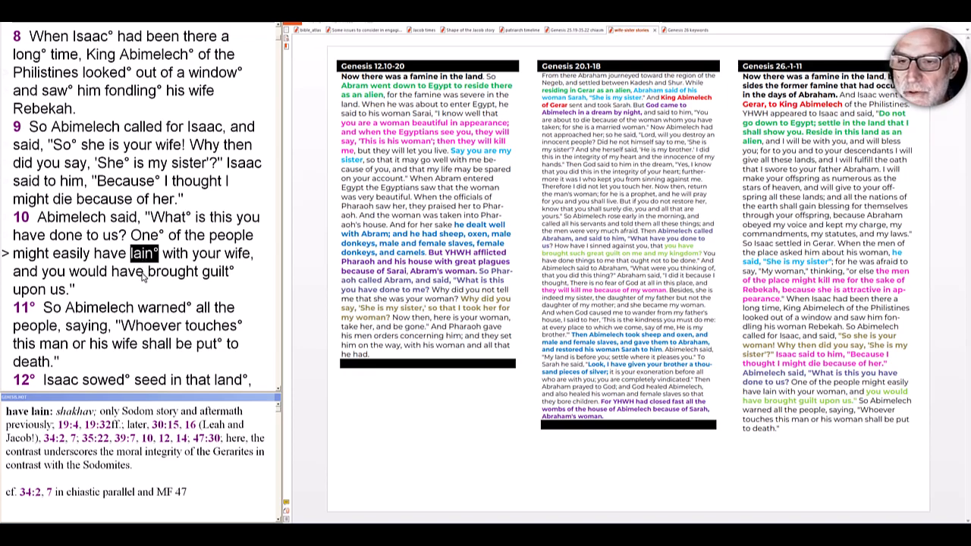
Show the asham study note for "brought guilt" in verse 10.
{"action": "left_click", "coordinate": [215, 274]}
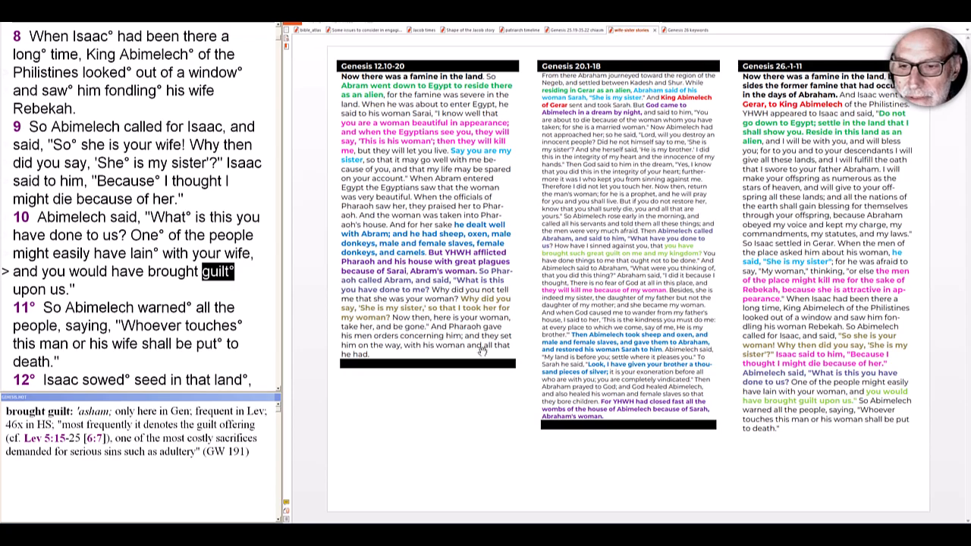
Read verse 11's general note and the glosses on "warned", "touches" and "shall be put to death" (moth yumath).
{"action": "left_click", "coordinate": [22, 308]}
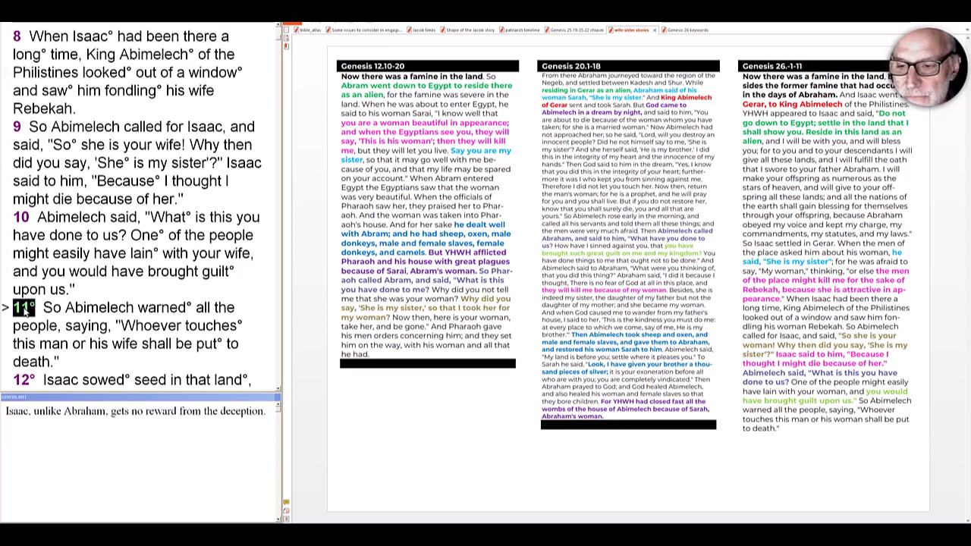
{"action": "left_click", "coordinate": [148, 311]}
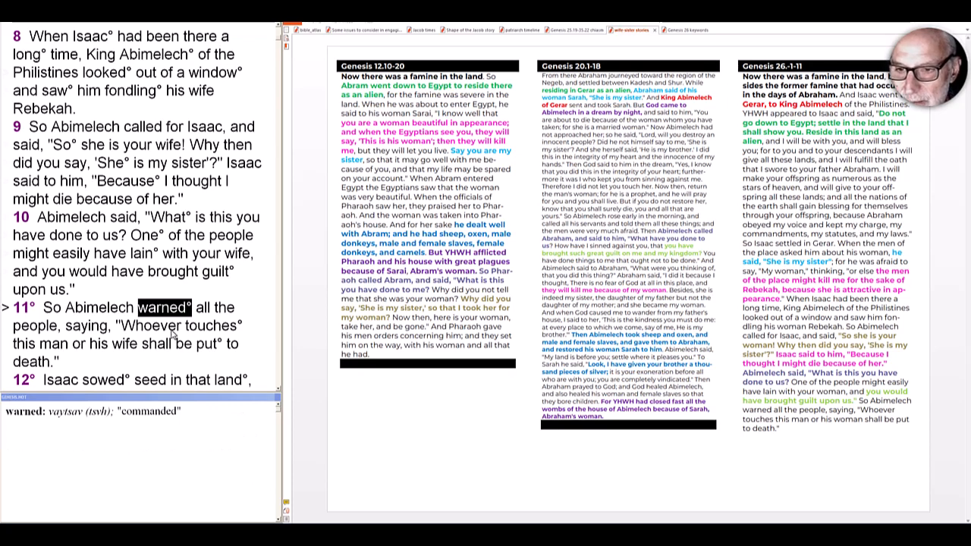
{"action": "left_click", "coordinate": [214, 334]}
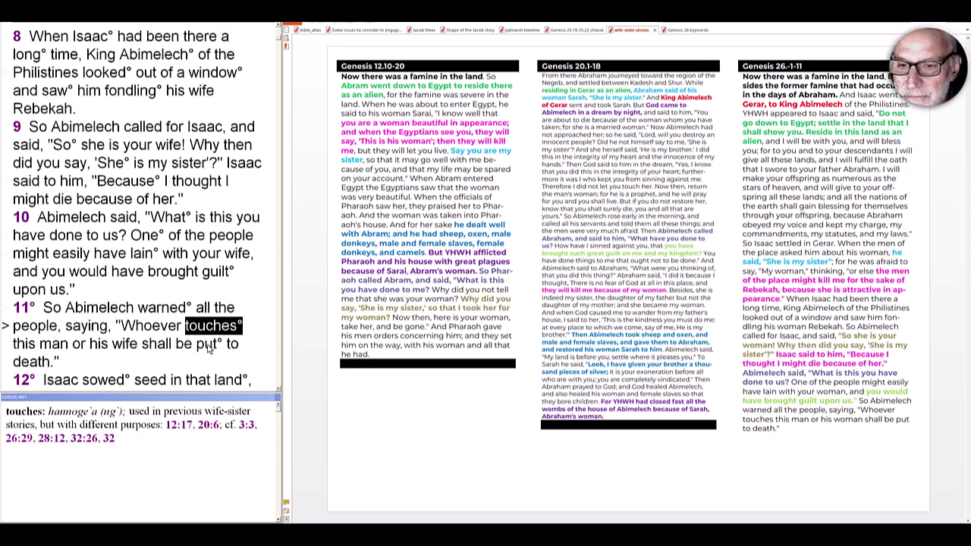
{"action": "left_click", "coordinate": [209, 346]}
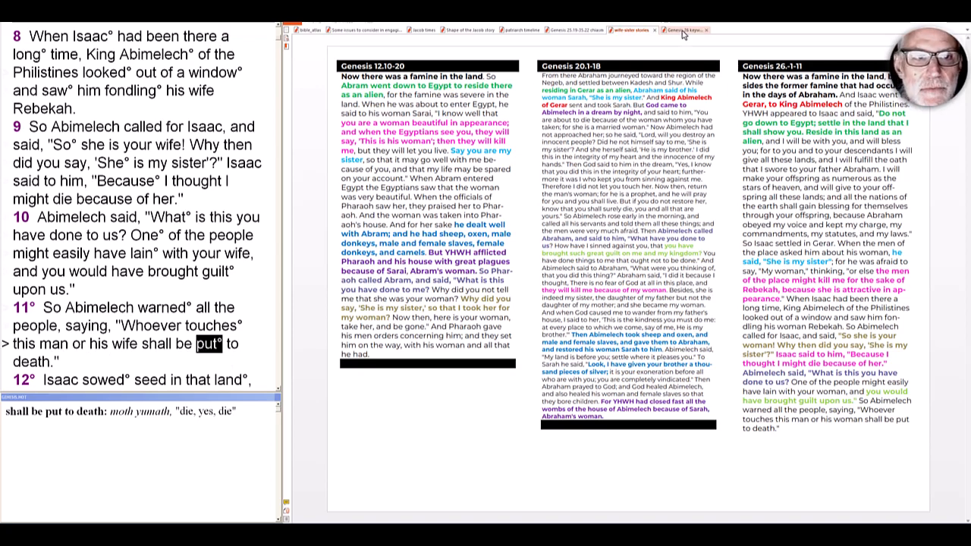
Switch the PDF reader to the Genesis 26 keywords document showing Isaac's wells passage.
{"action": "left_click", "coordinate": [685, 32]}
{"action": "scroll", "coordinate": [507, 340], "scroll_direction": "down", "scroll_amount": 2}
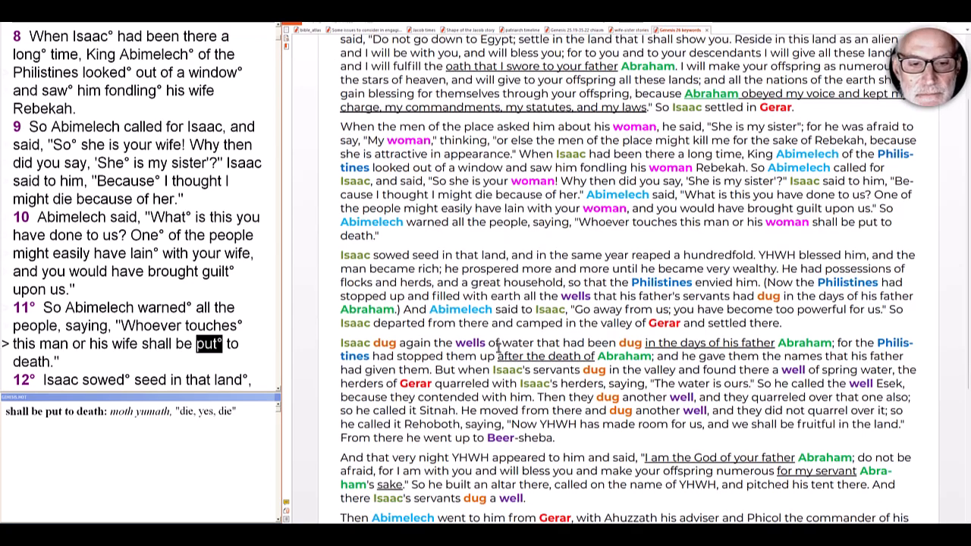
{"action": "scroll", "coordinate": [497, 343], "scroll_direction": "down", "scroll_amount": 1}
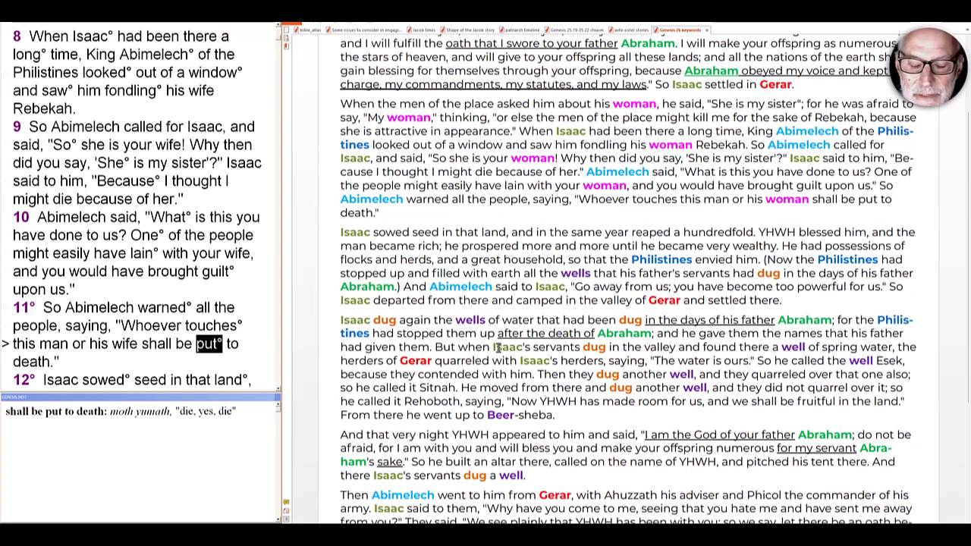
{"action": "scroll", "coordinate": [499, 347], "scroll_direction": "down", "scroll_amount": 1}
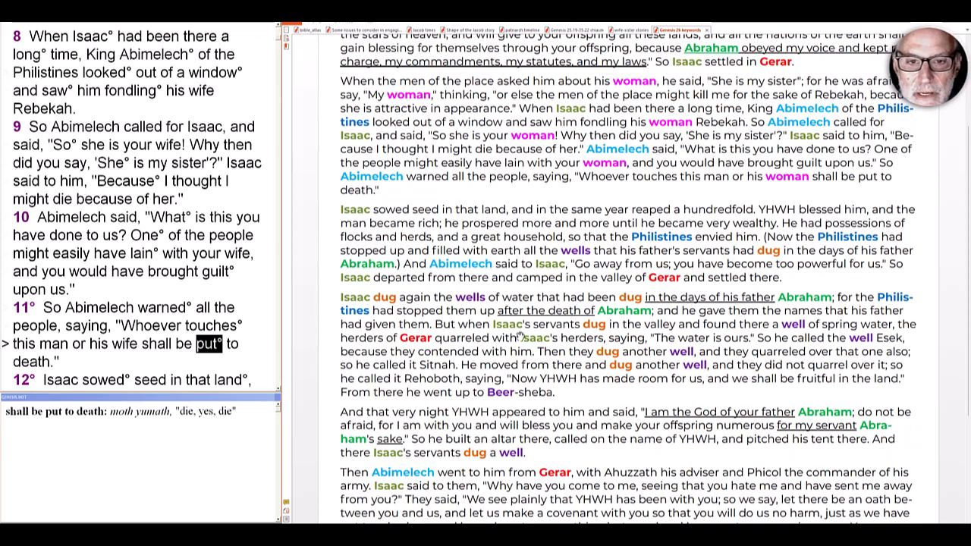